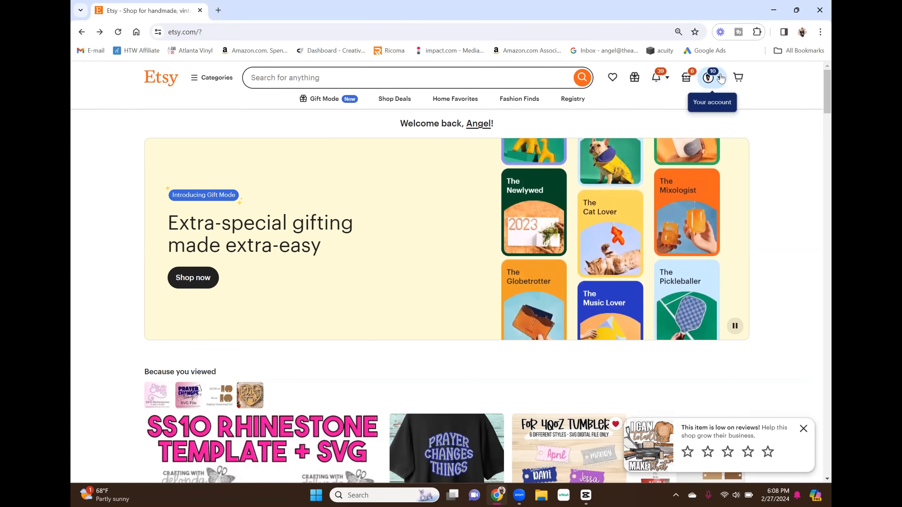
Open the account's purchases list on Etsy and look over the ordered digital files that can be downloaded.
left_click(707, 81)
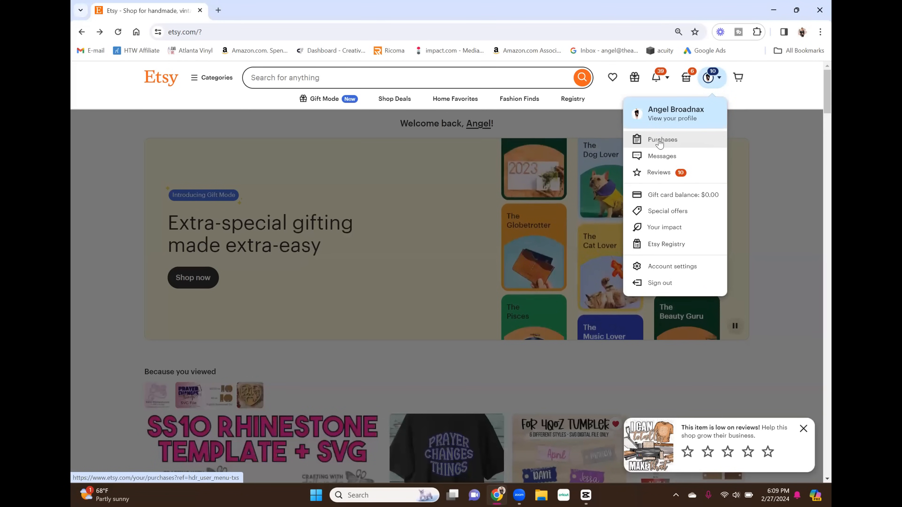
left_click(661, 139)
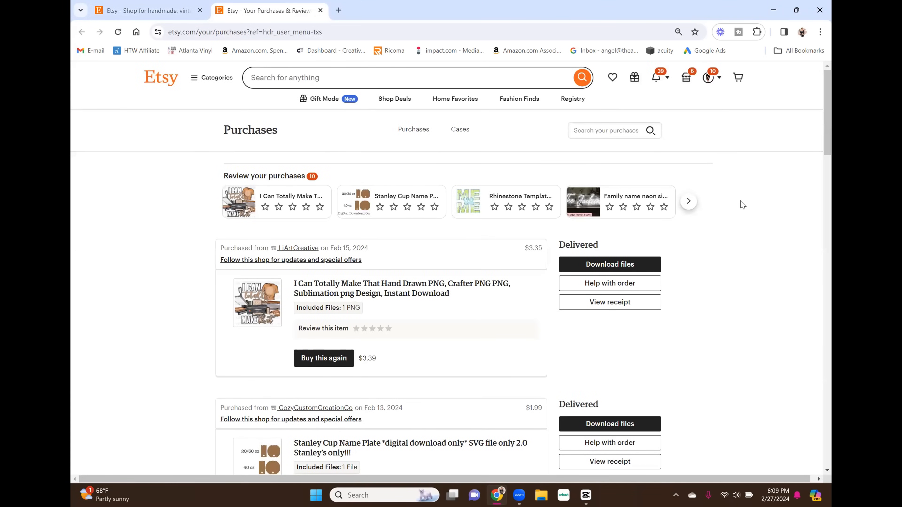
scroll(742, 205, "down", 7)
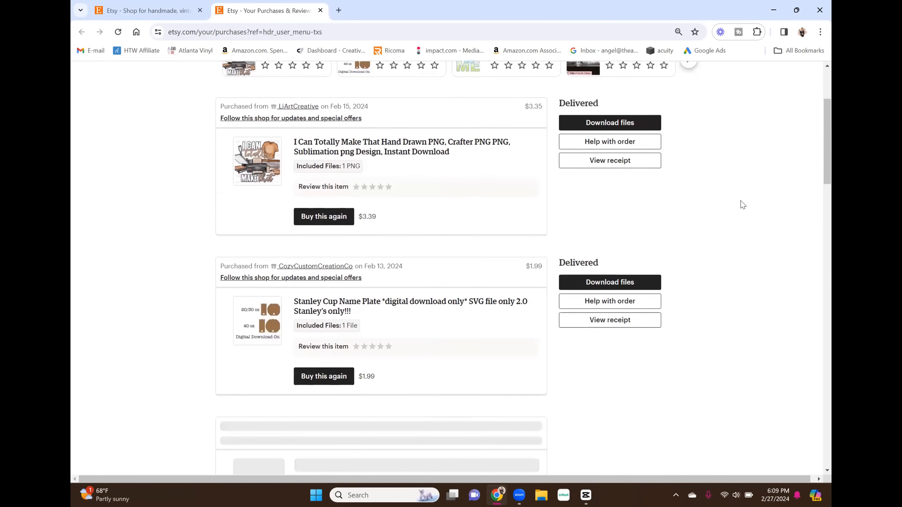
scroll(742, 205, "down", 6)
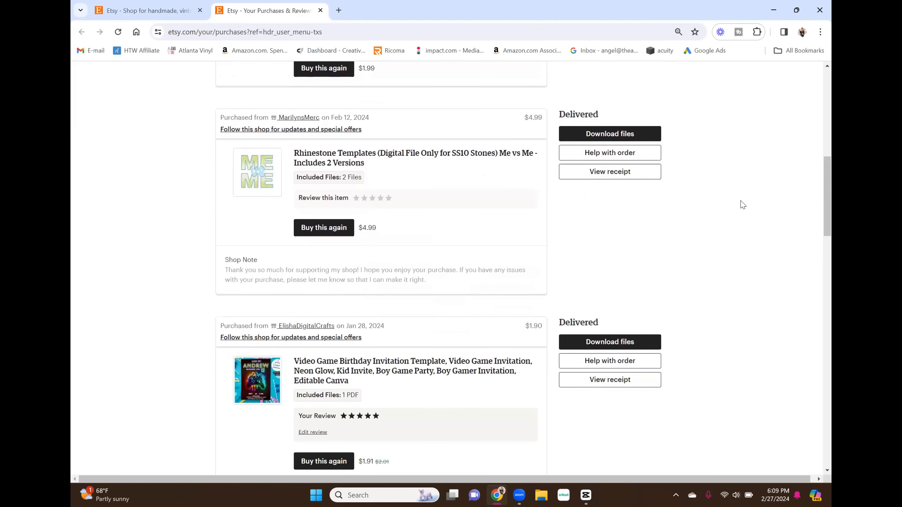
scroll(742, 205, "up", 11)
scroll(741, 202, "up", 1)
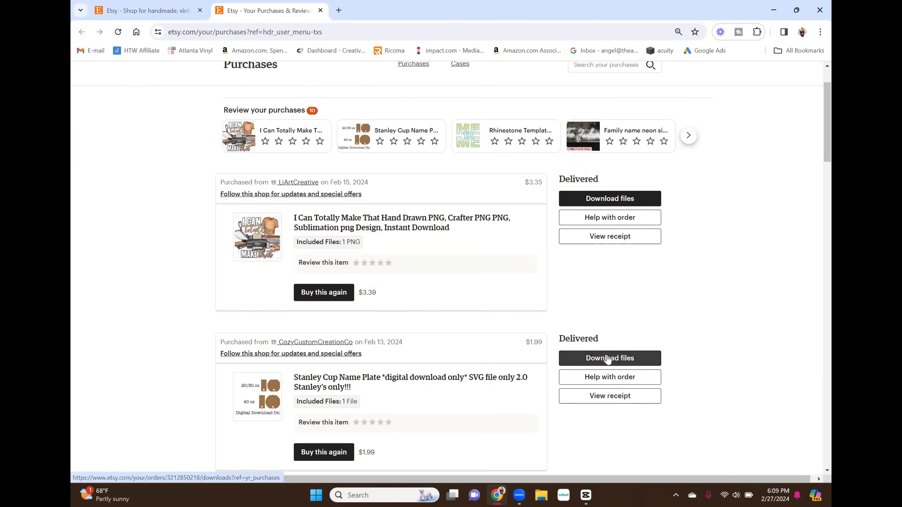
scroll(607, 359, "down", 1)
scroll(607, 359, "down", 4)
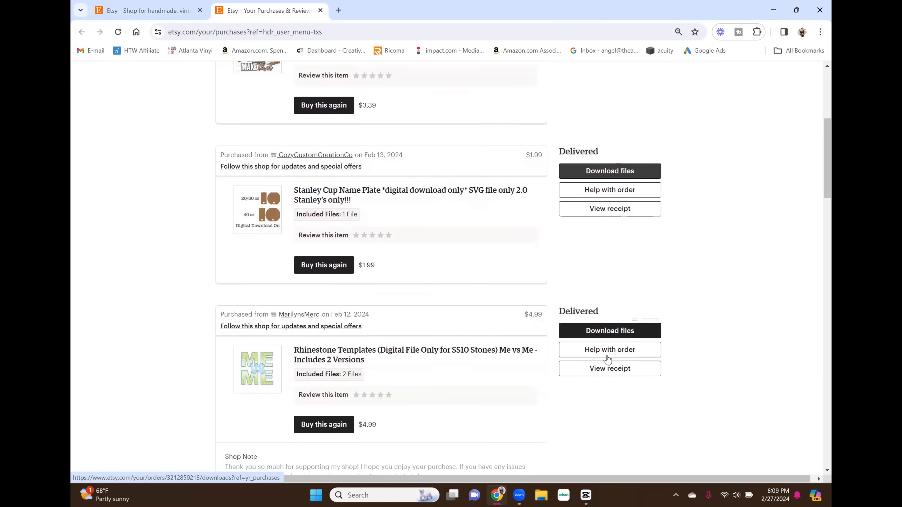
scroll(607, 360, "down", 5)
scroll(607, 359, "down", 7)
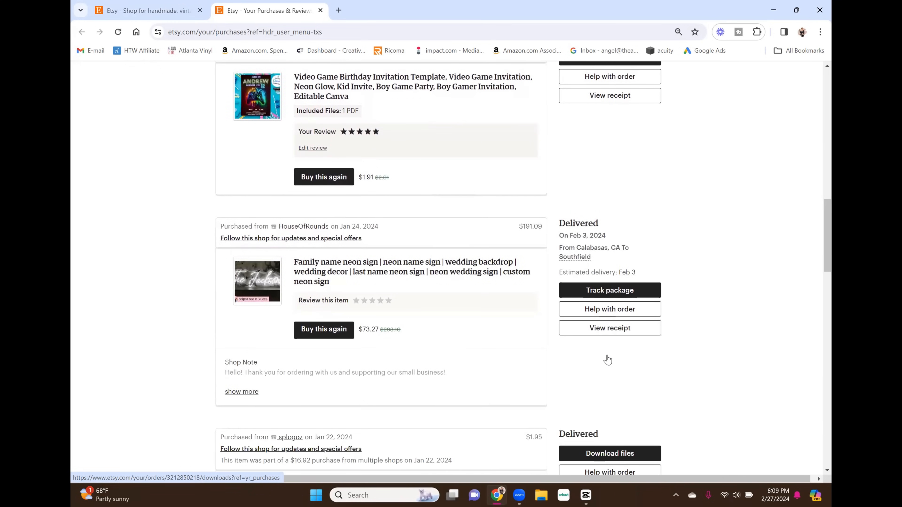
scroll(607, 359, "down", 5)
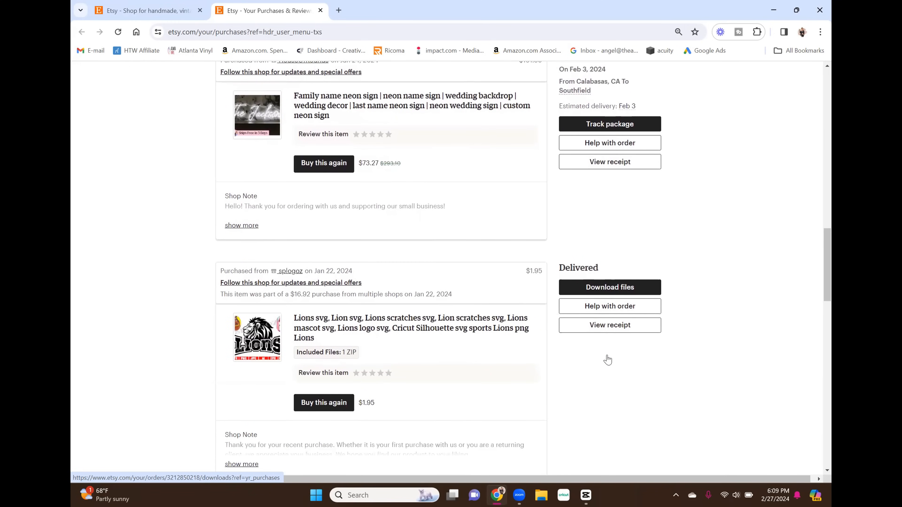
scroll(607, 359, "up", 19)
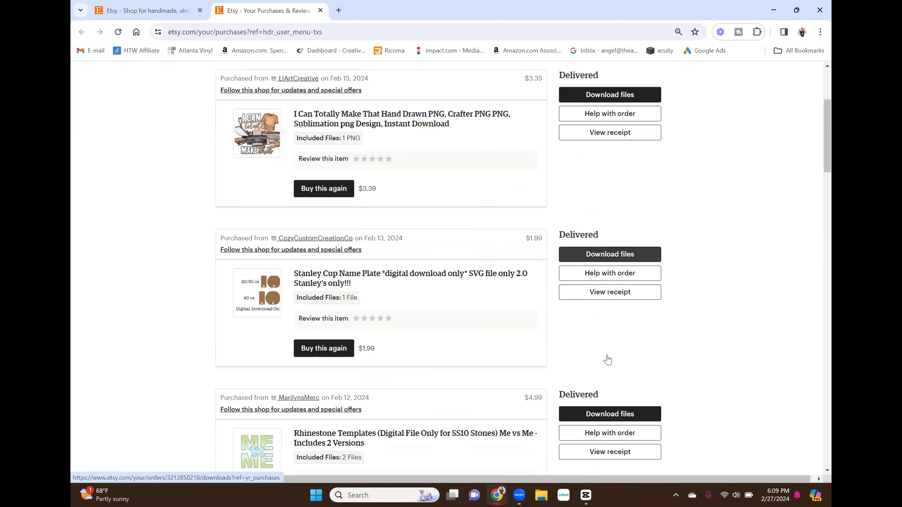
scroll(607, 359, "up", 5)
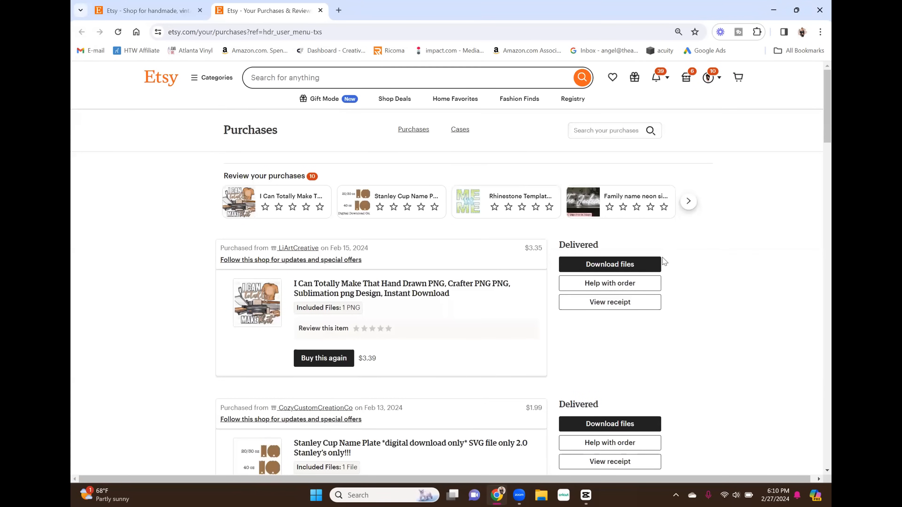
Switch to Leonardo Design Studio, launching it from the desktop in a maximized window, and open its blank design workspace.
left_click(505, 496)
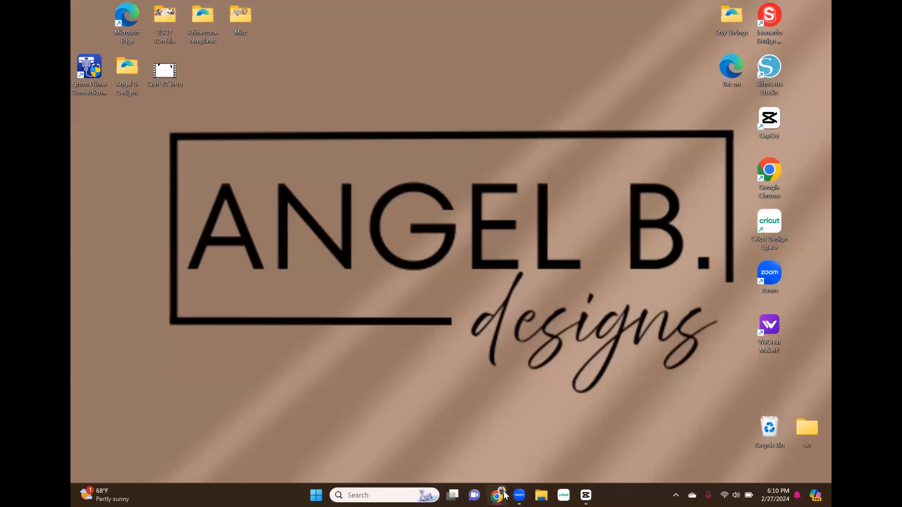
double_click(762, 40)
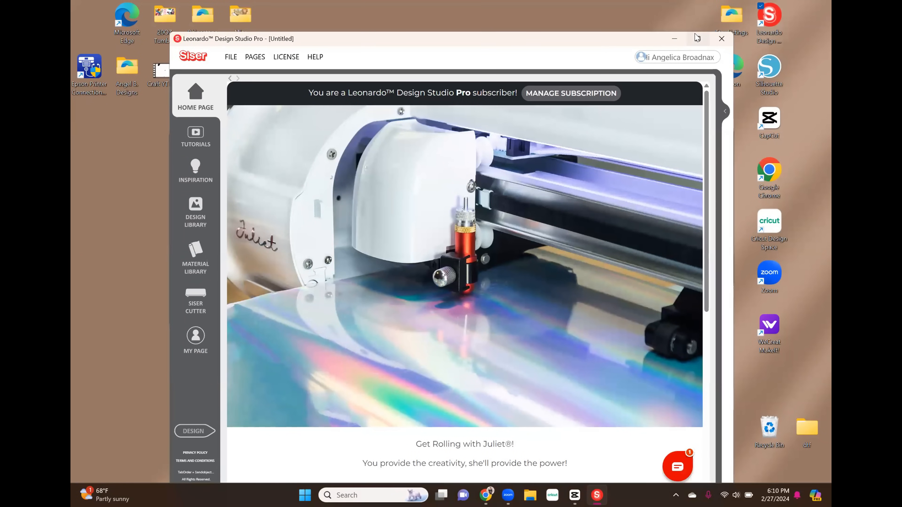
left_click(697, 12)
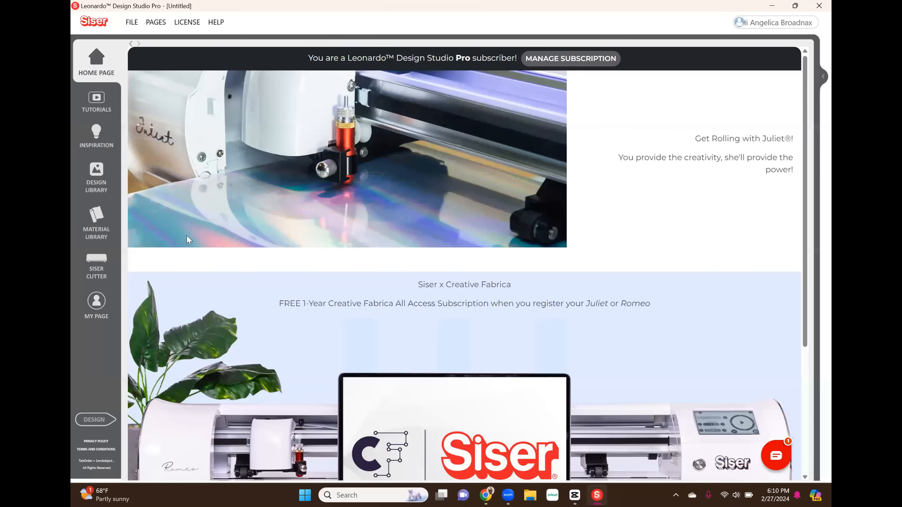
left_click(103, 423)
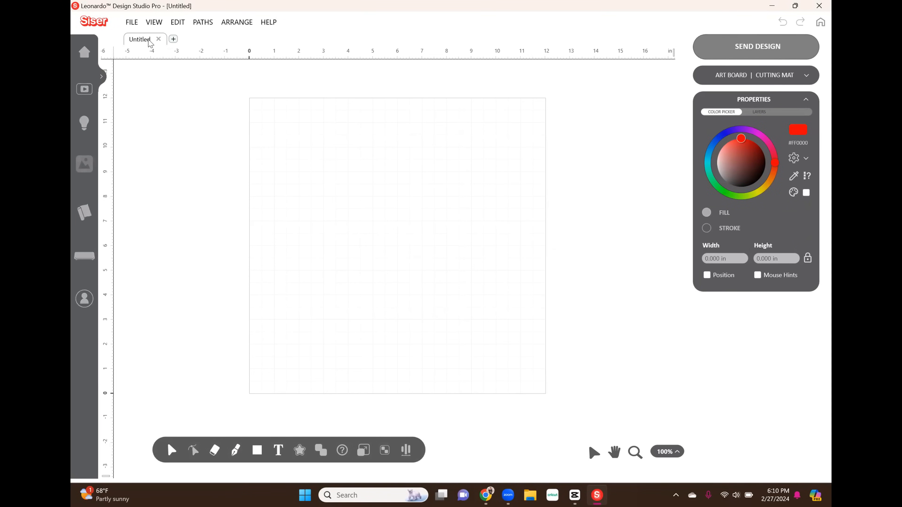
Choose the Be The Energy Rhinestone - 11.499 x 10.583 SVG from the desktop's Etsy Listings folder for import.
left_click(133, 25)
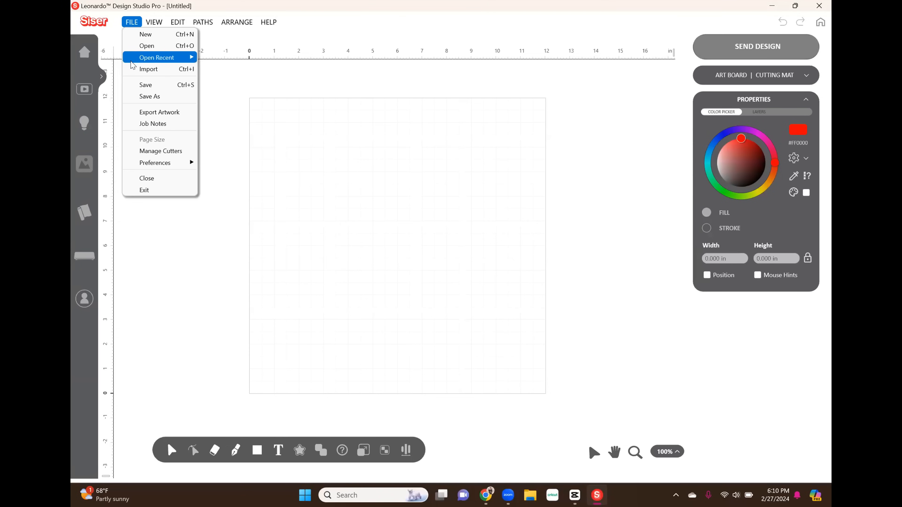
left_click(136, 70)
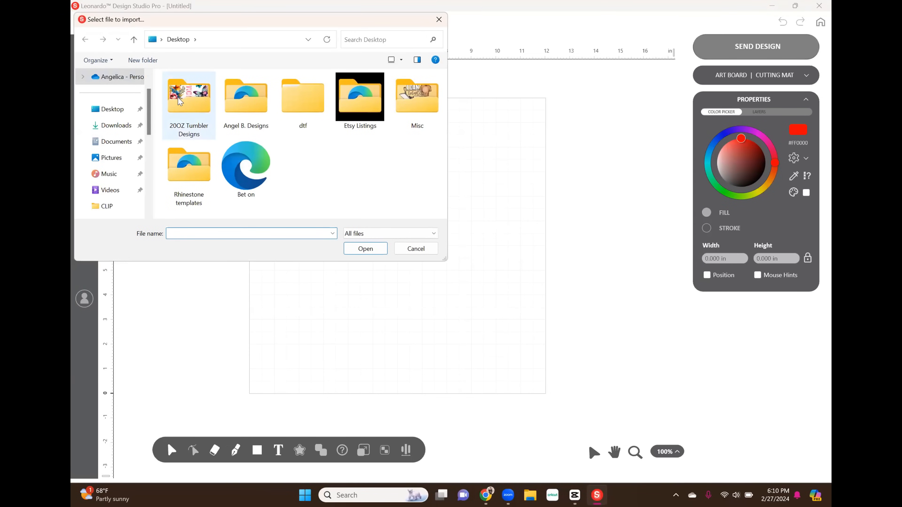
double_click(370, 105)
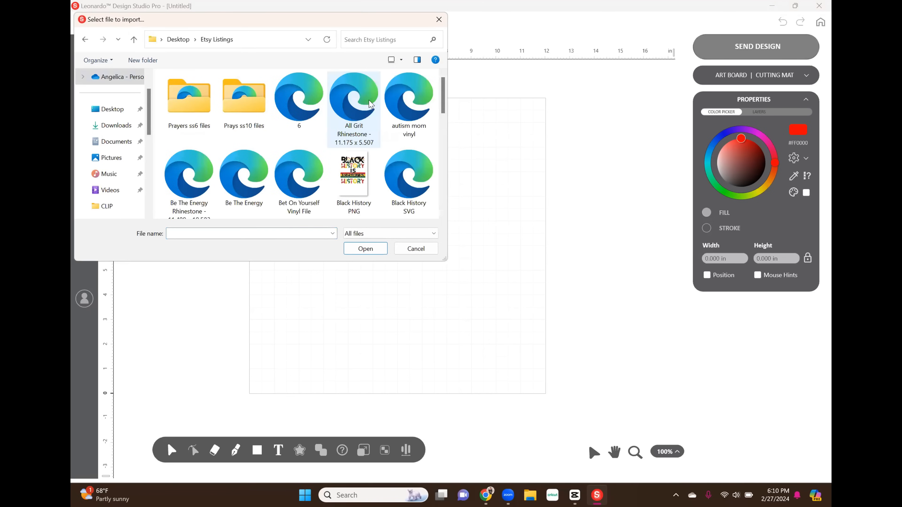
double_click(192, 184)
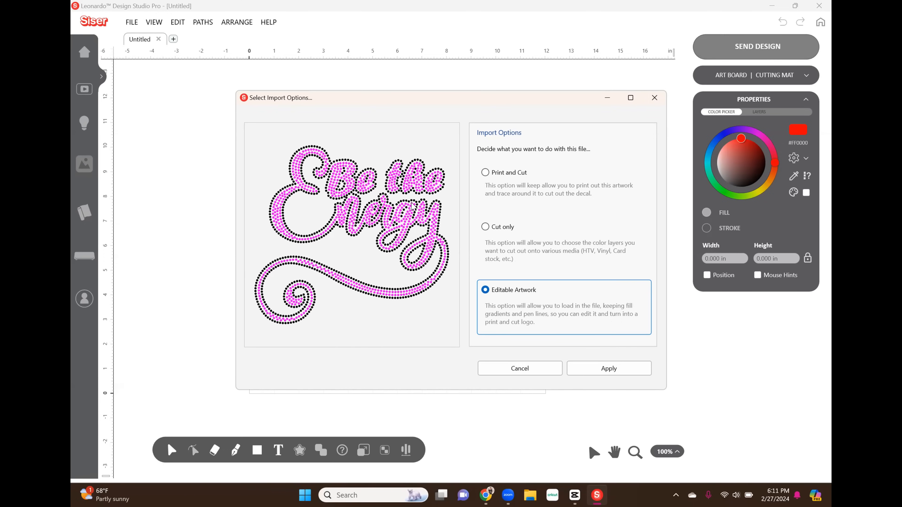
Import the rhinestone artwork as Cut only, keeping two color layers without alignment marks or solid fills.
left_click(486, 228)
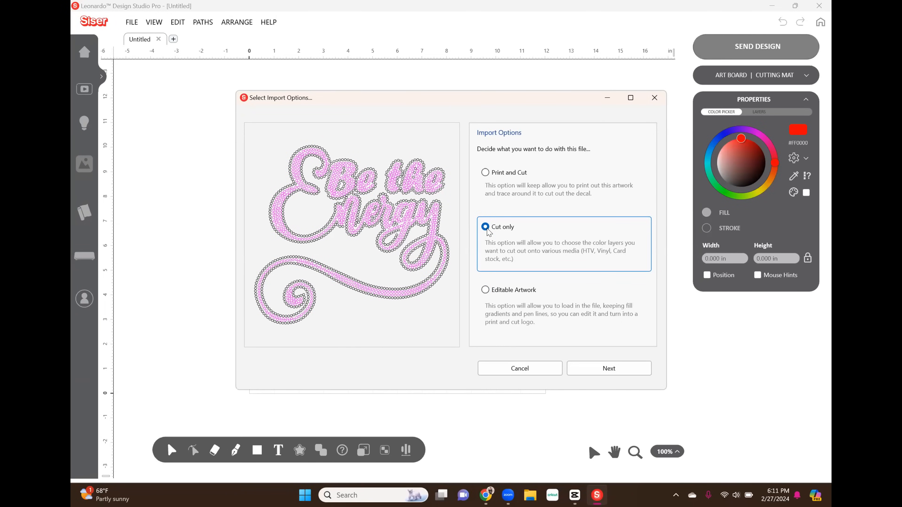
left_click(600, 370)
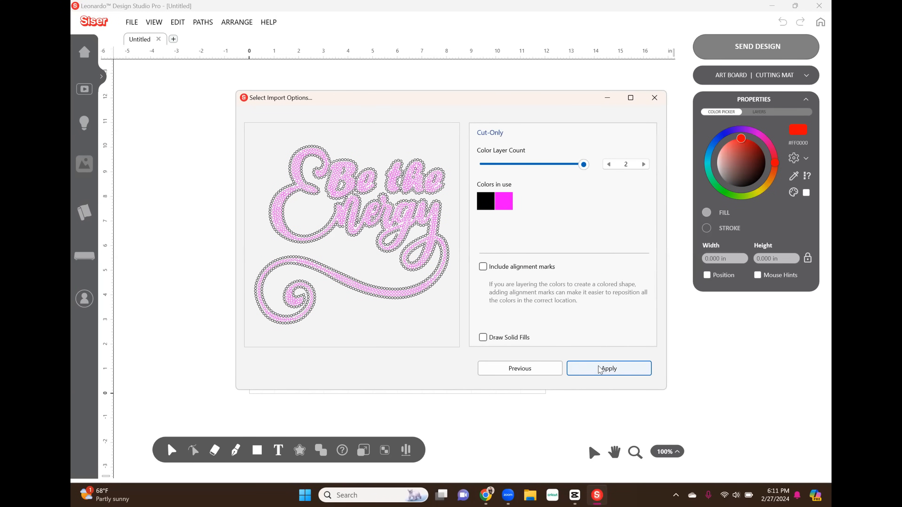
left_click(599, 369)
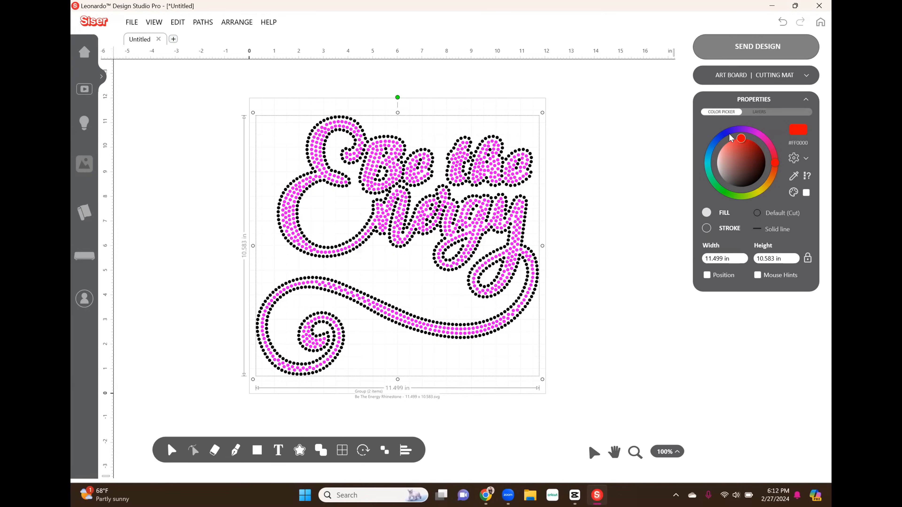
left_click(732, 48)
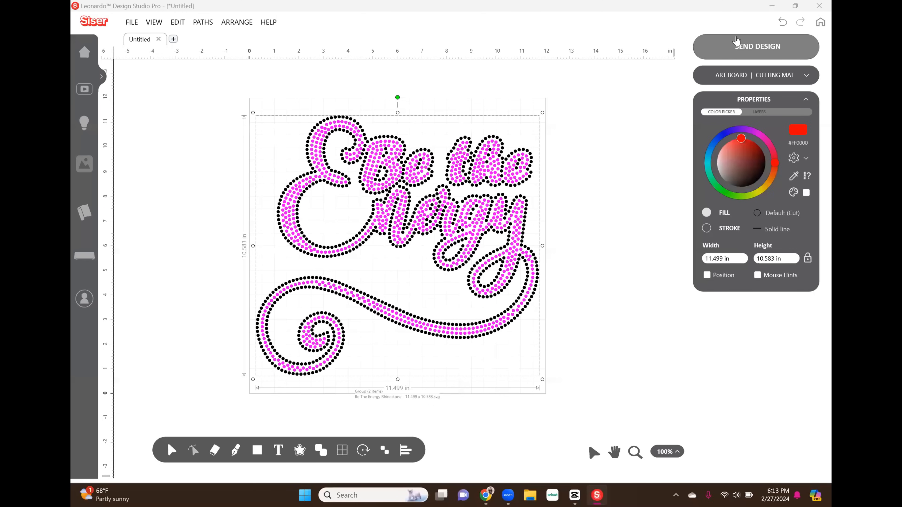
left_click(736, 37)
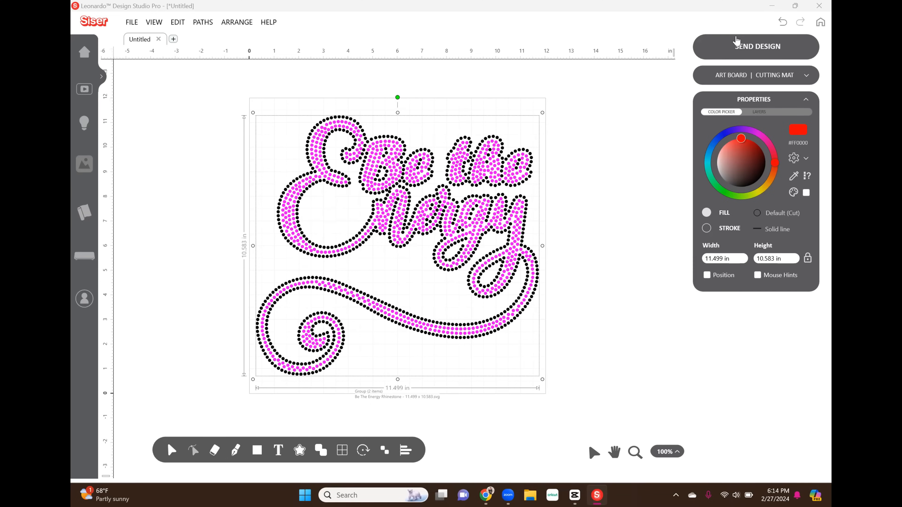
left_click(736, 40)
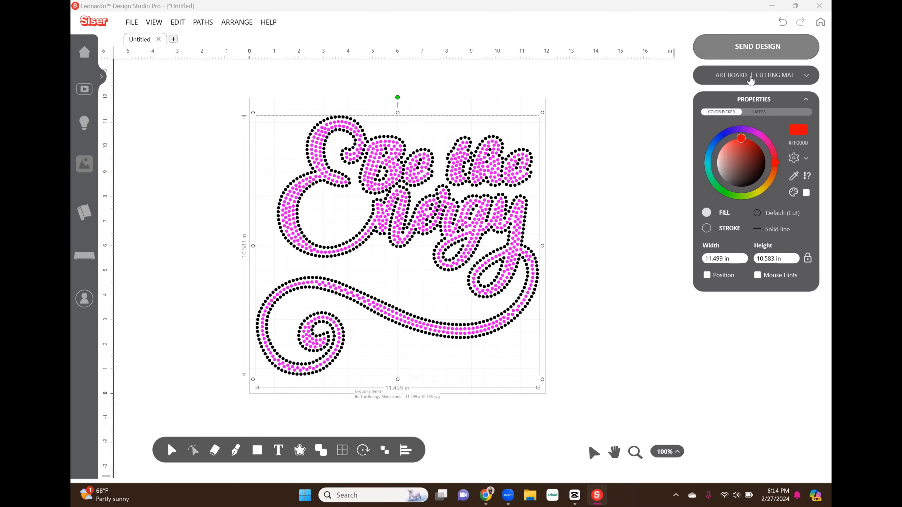
Switch the art board from material roll to cutting mat and choose the Large Siser Mat (12in x 24in).
left_click(749, 80)
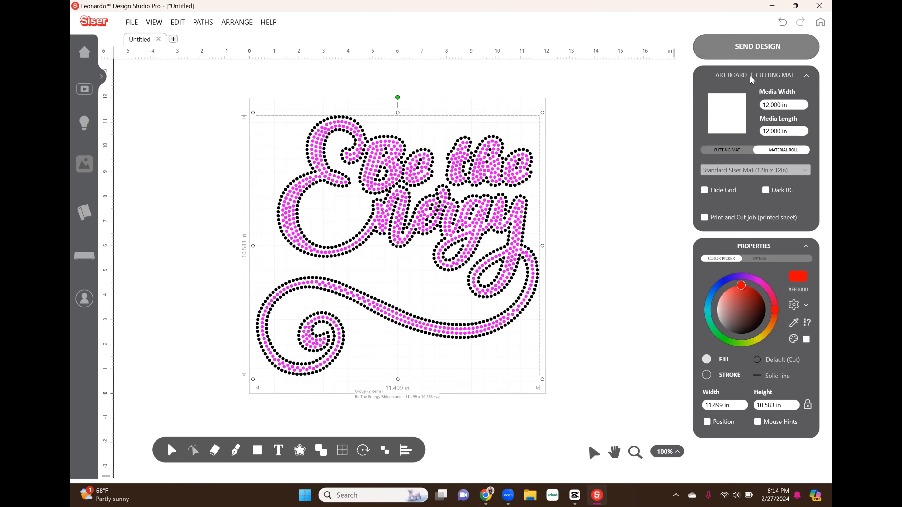
left_click(731, 154)
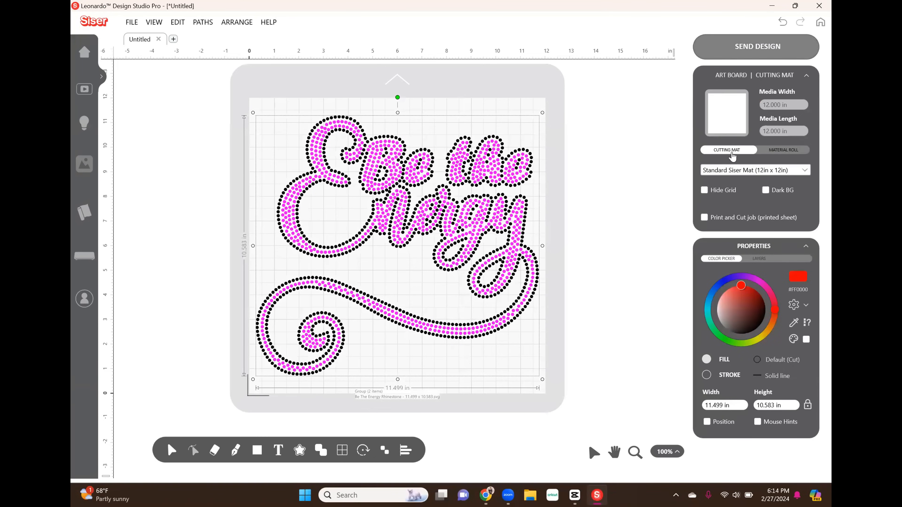
left_click(755, 172)
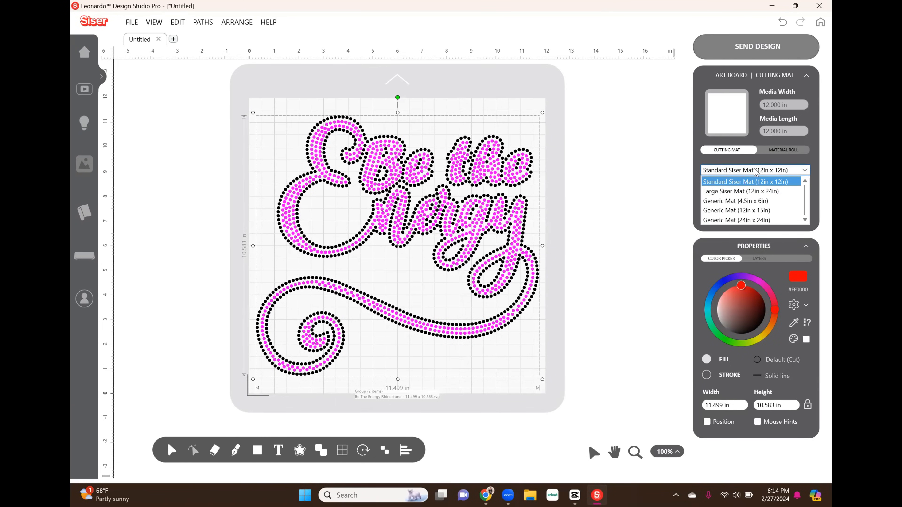
left_click(749, 190)
left_click(577, 230)
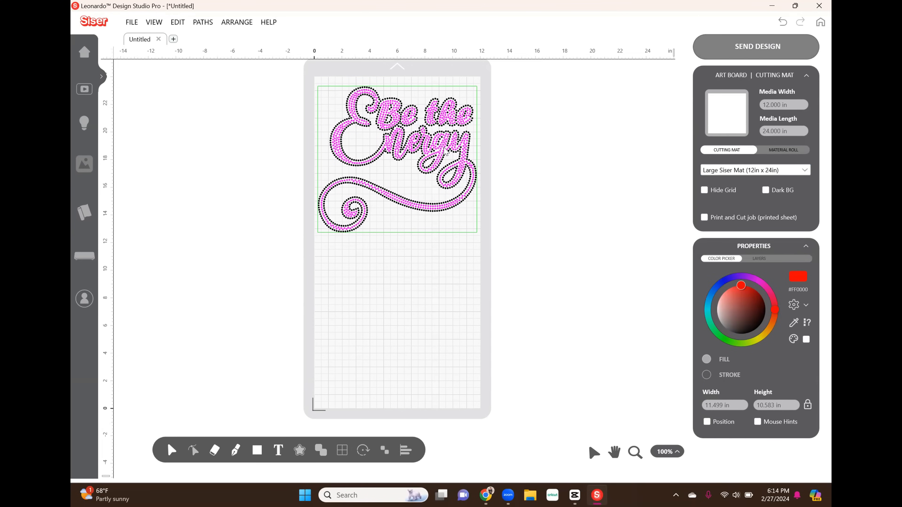
Ungroup the Be the Energy rhinestone design into its separate color layers.
right_click(445, 151)
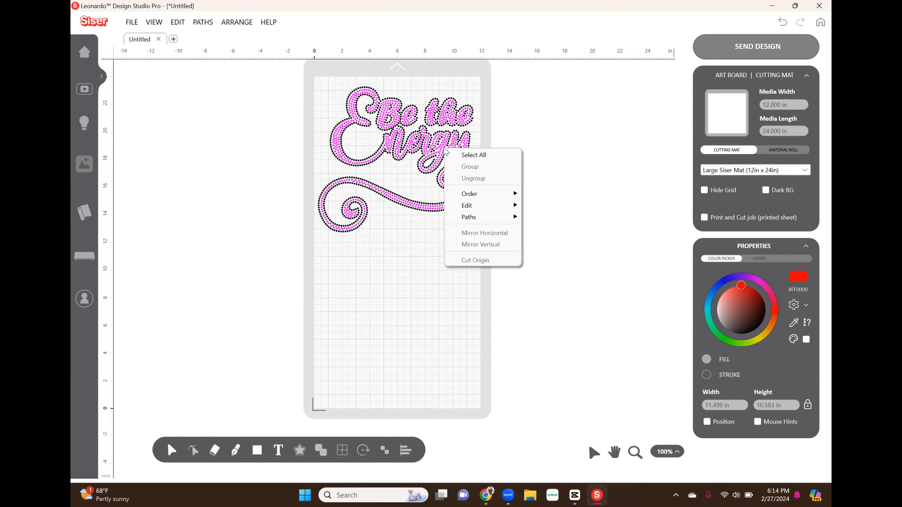
left_click(398, 250)
left_click(426, 140)
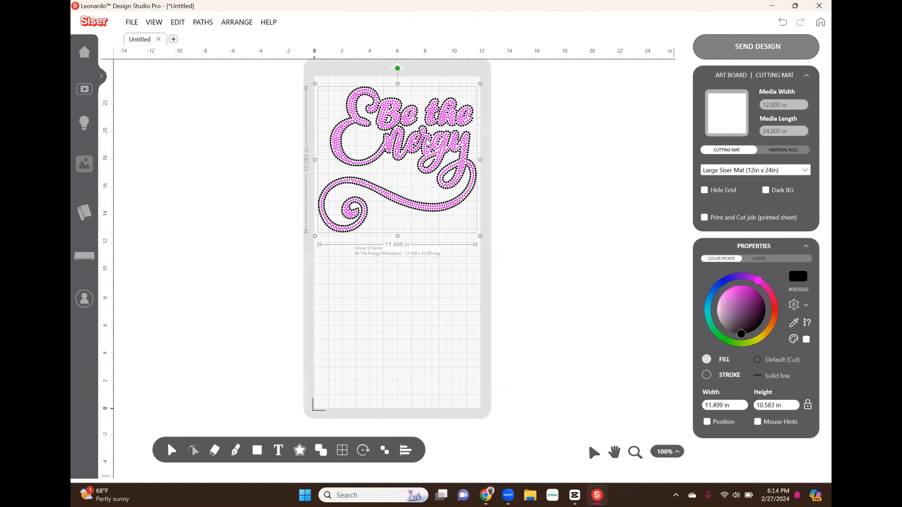
right_click(427, 140)
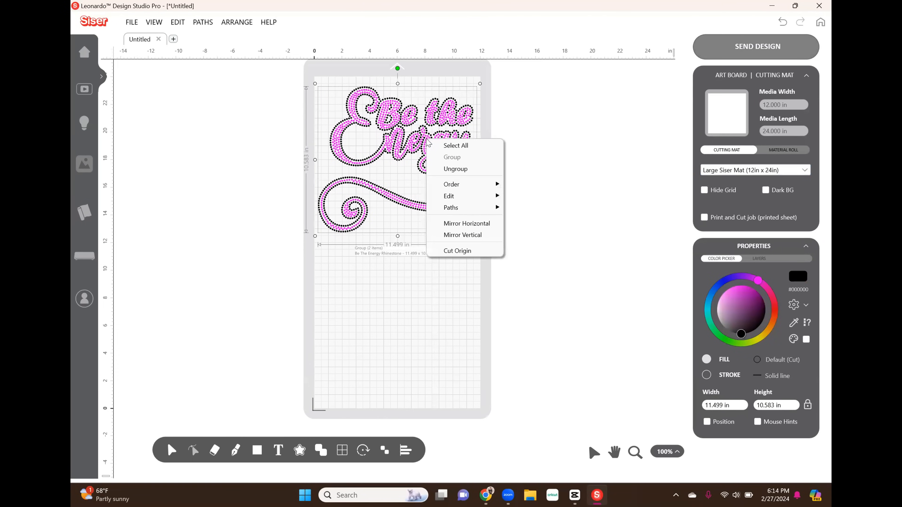
left_click(441, 169)
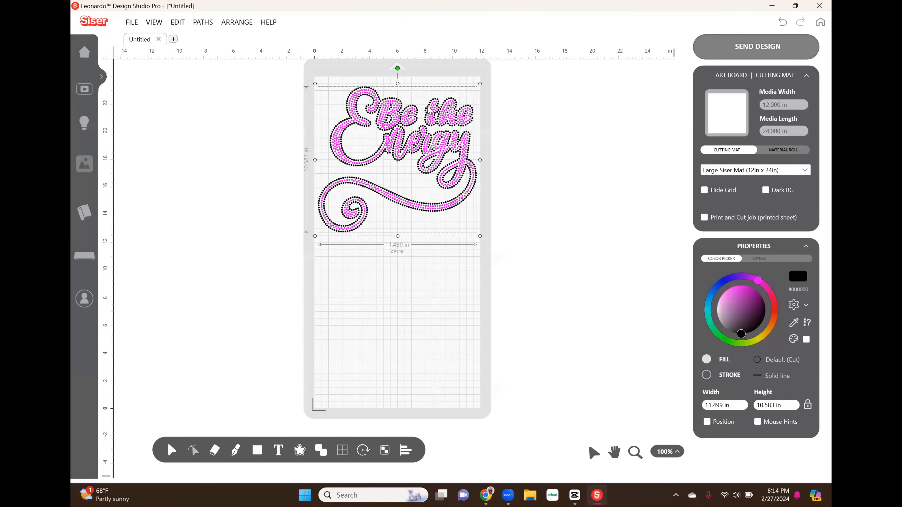
Move the magenta rhinestone layer to the lower half of the mat, and nudge the black outline layer slightly within the upper half.
left_click(421, 264)
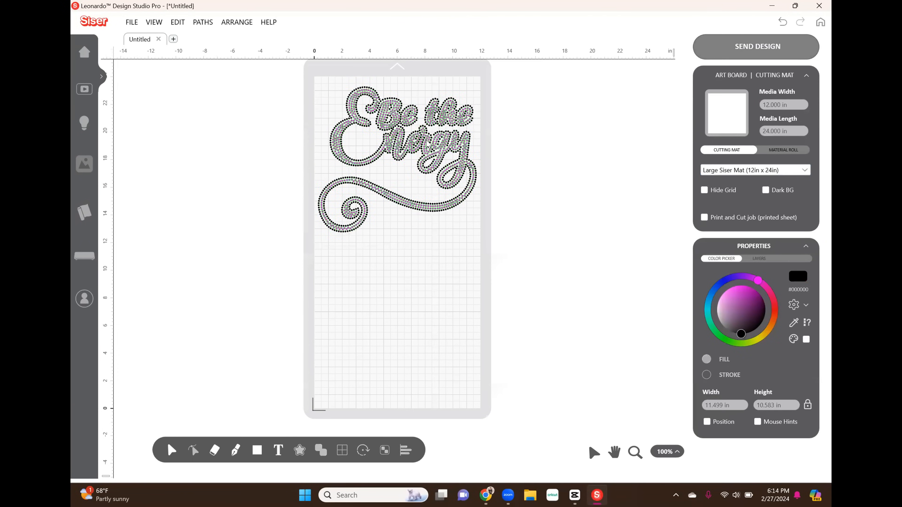
left_click_drag(426, 142, 428, 315)
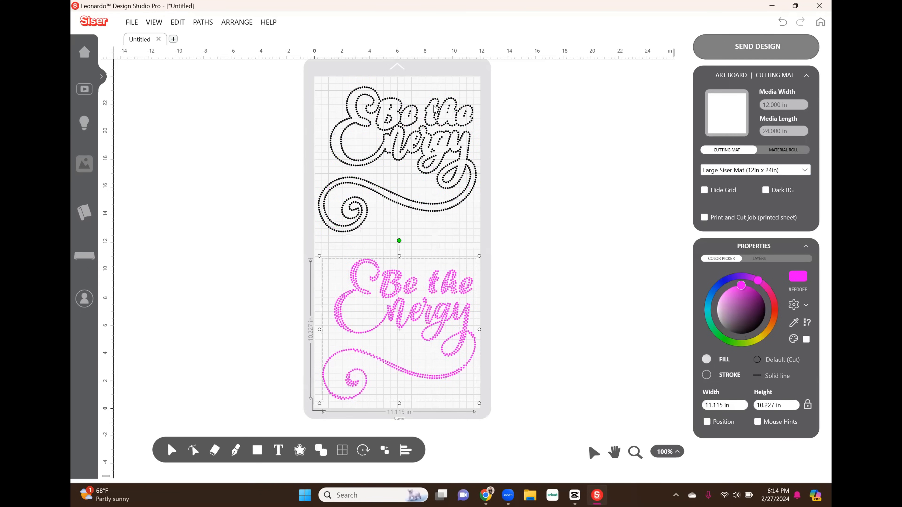
left_click_drag(428, 147, 426, 144)
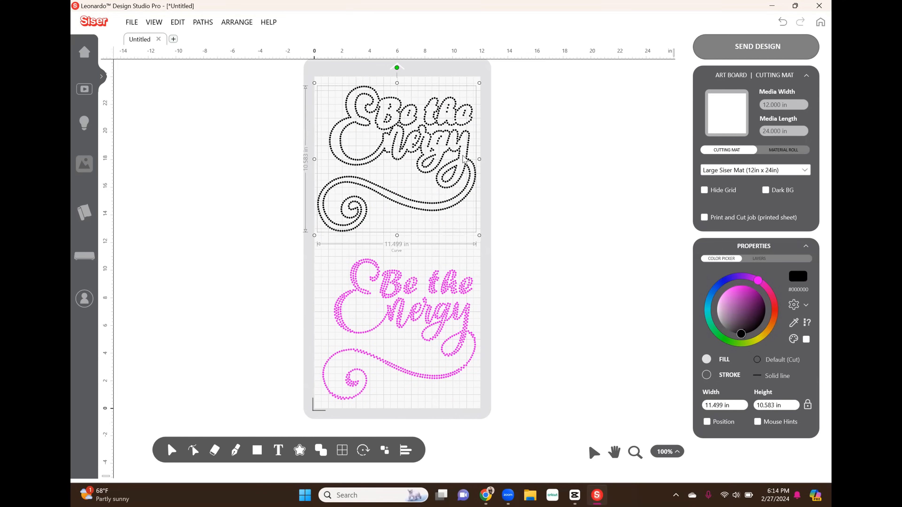
Try sending all artwork for cutting with each color layer moved to the origin, and return to the design.
left_click(515, 259)
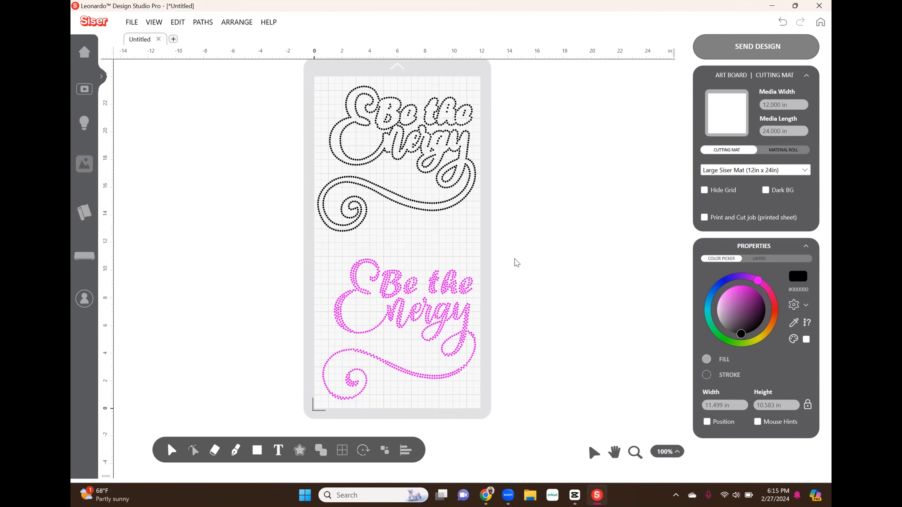
left_click(790, 61)
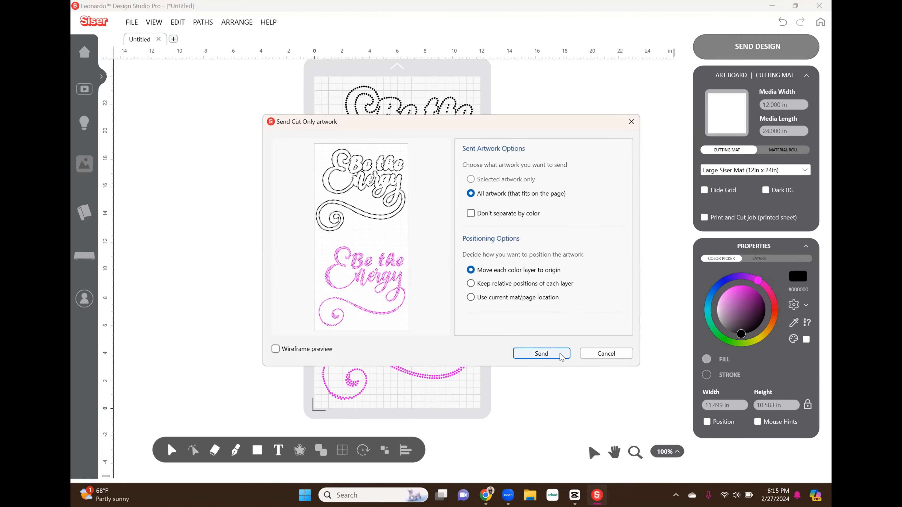
left_click(541, 354)
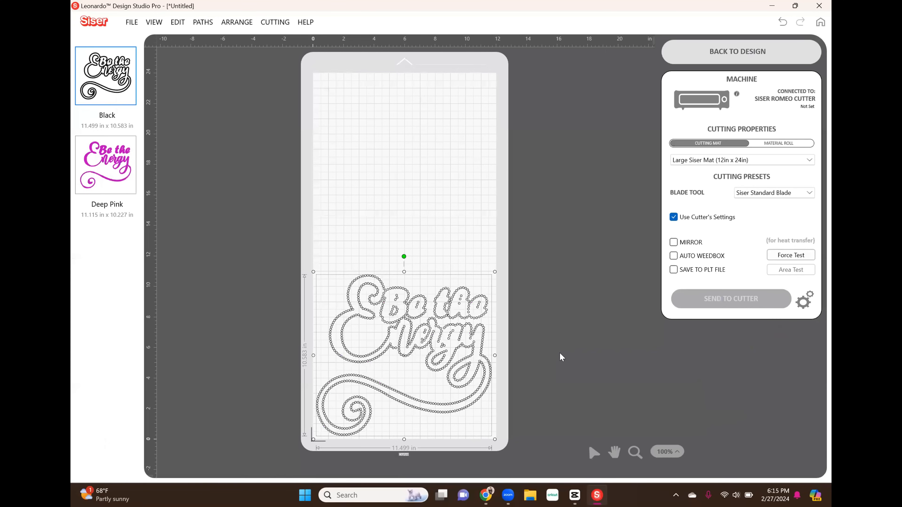
left_click(735, 56)
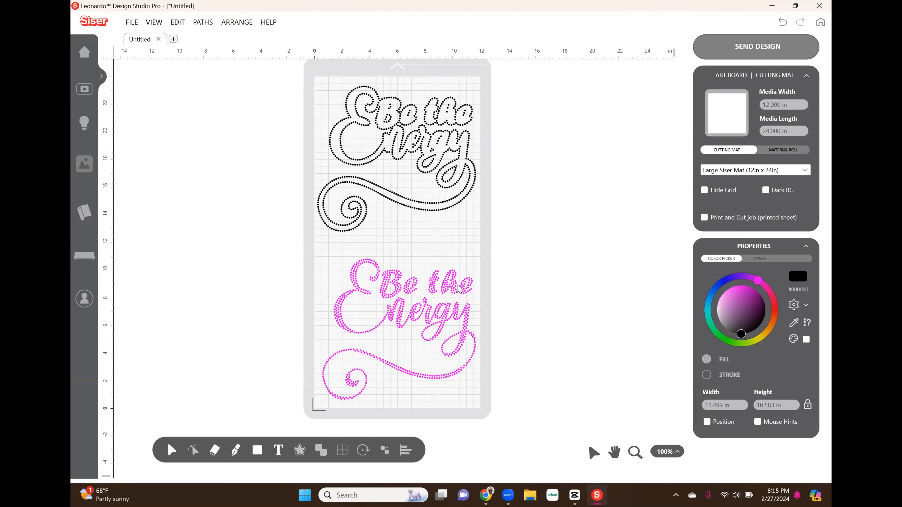
Recolor both rhinestone layers on the mat to black.
key("ctrl+a")
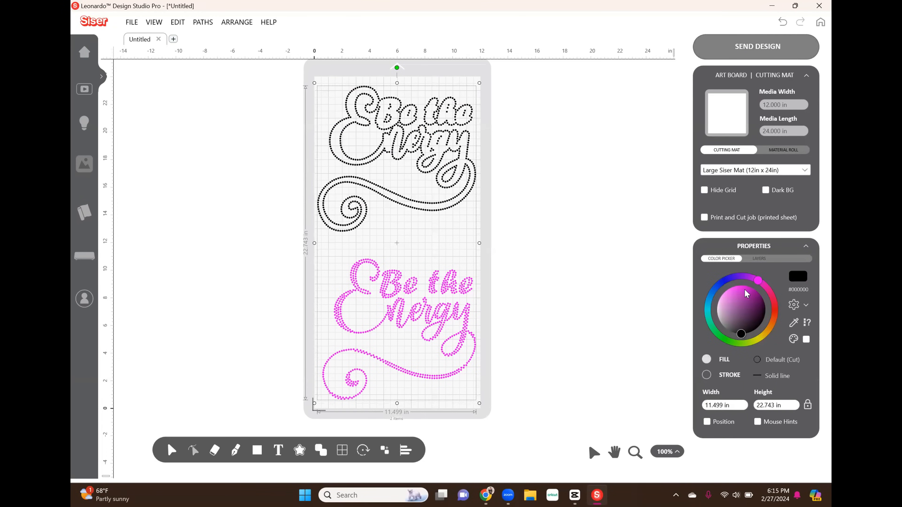
left_click(797, 277)
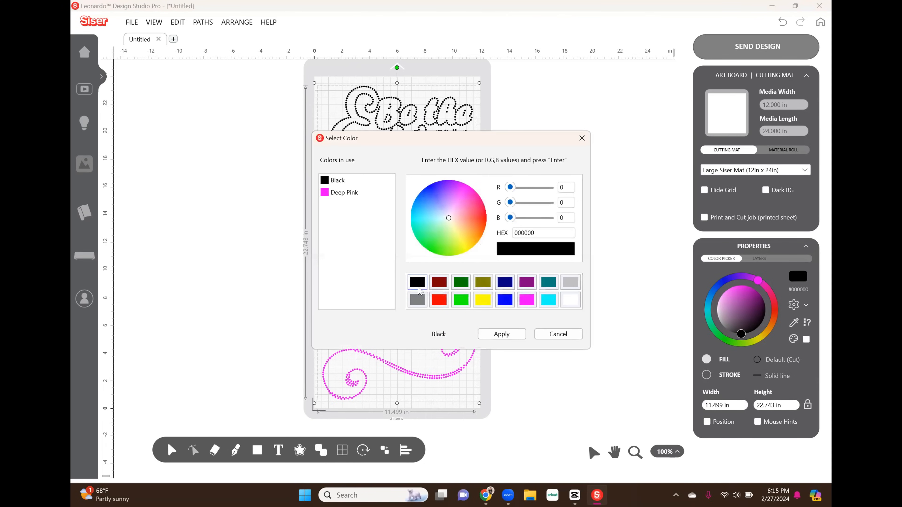
left_click(511, 335)
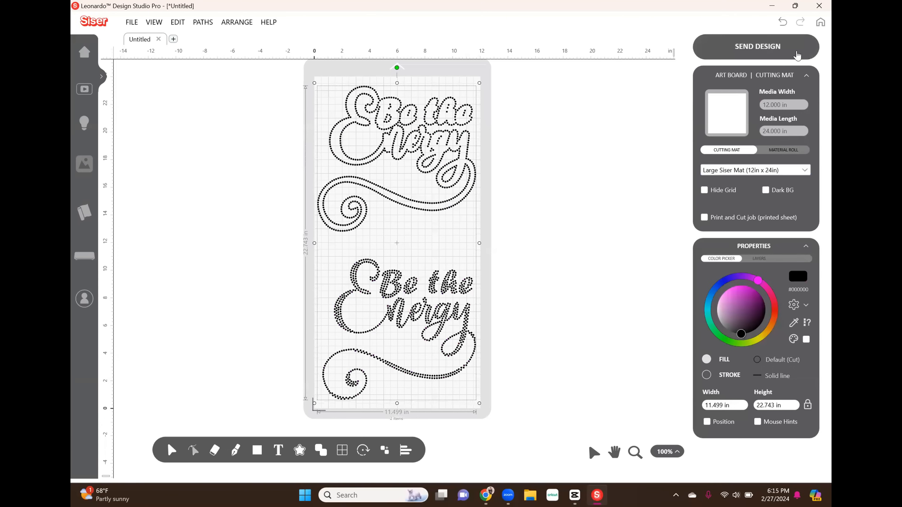
Send all artwork that fits on the page to the cut screen as one black layer, and deselect it.
left_click(760, 59)
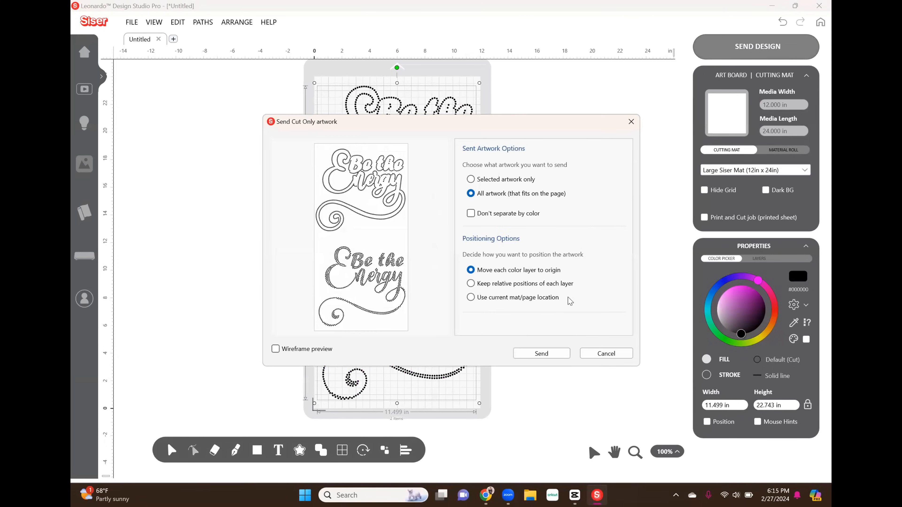
left_click(547, 354)
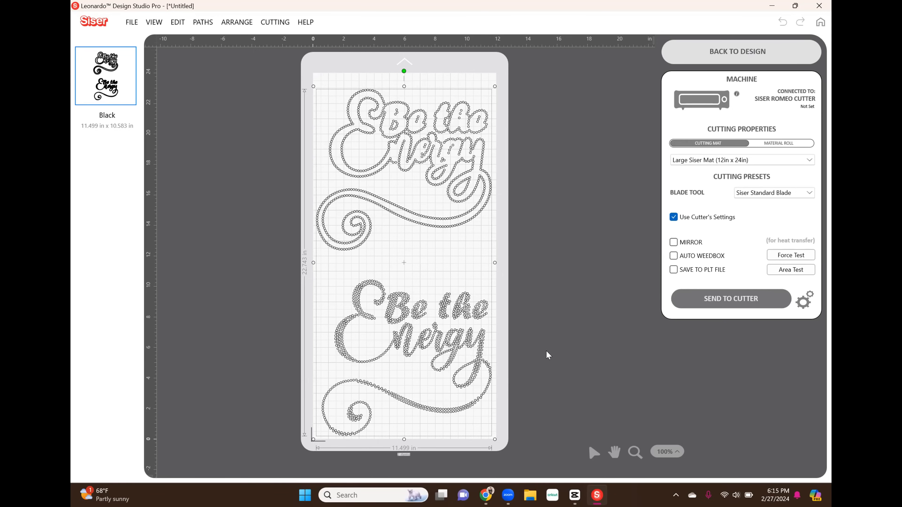
left_click(547, 350)
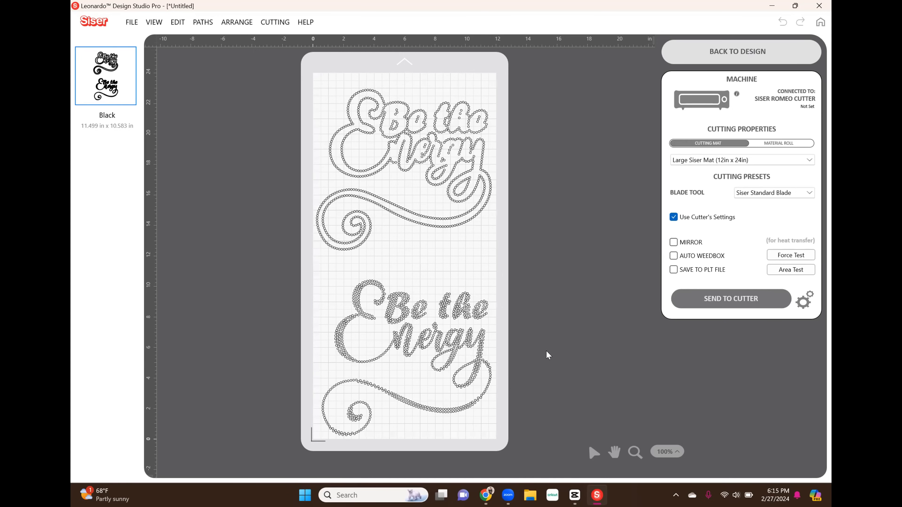